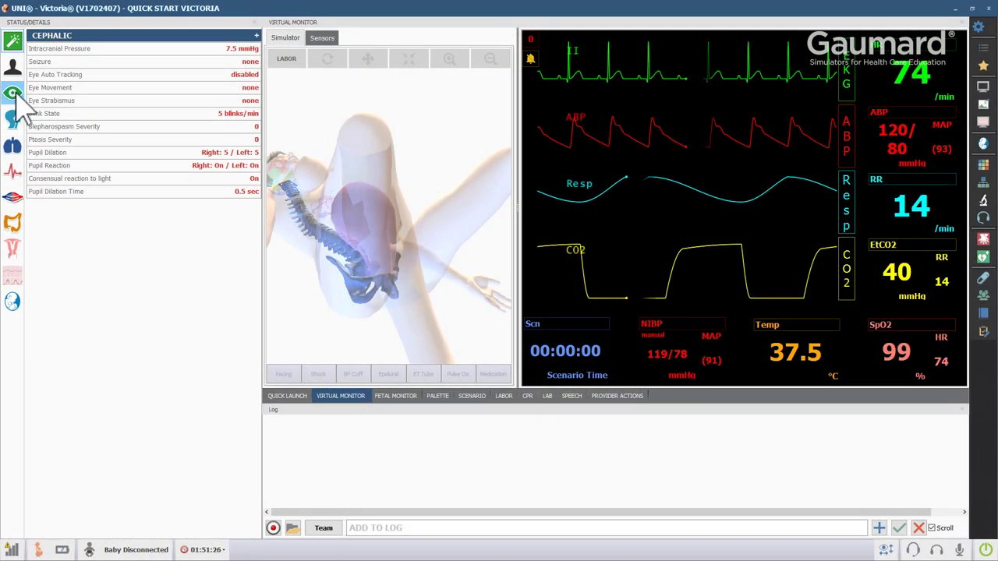
Set Eye Auto Tracking in the Cephalic panel to 'both eyes'.
left_click(171, 76)
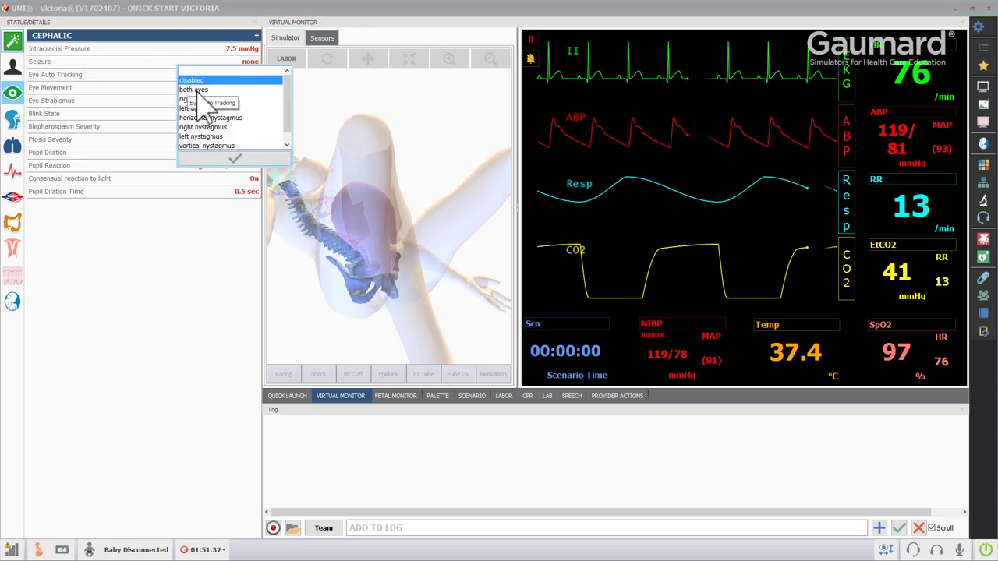
left_click(195, 90)
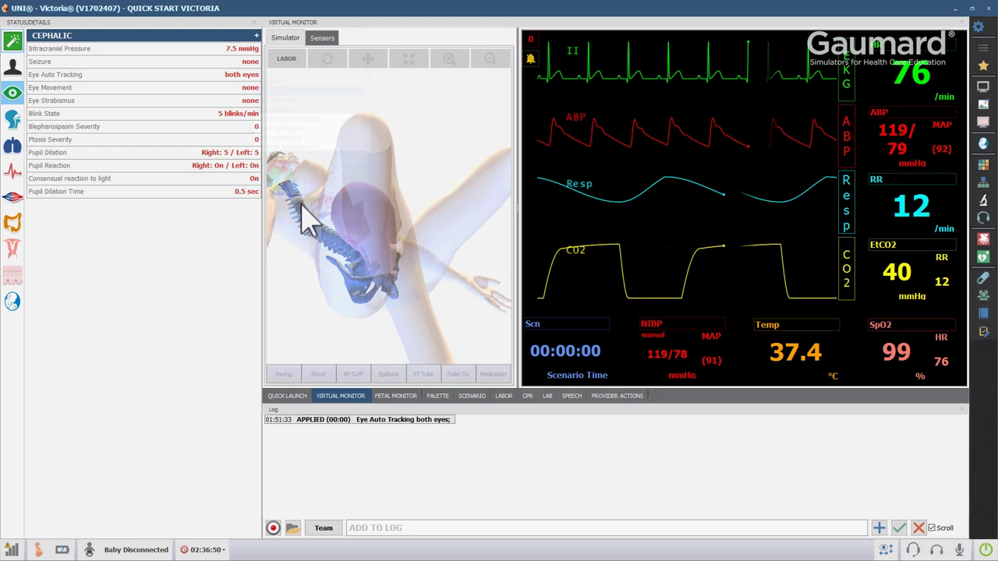
Set Eye Movement to none and Eye Strabismus to crossed eyes.
left_click(248, 87)
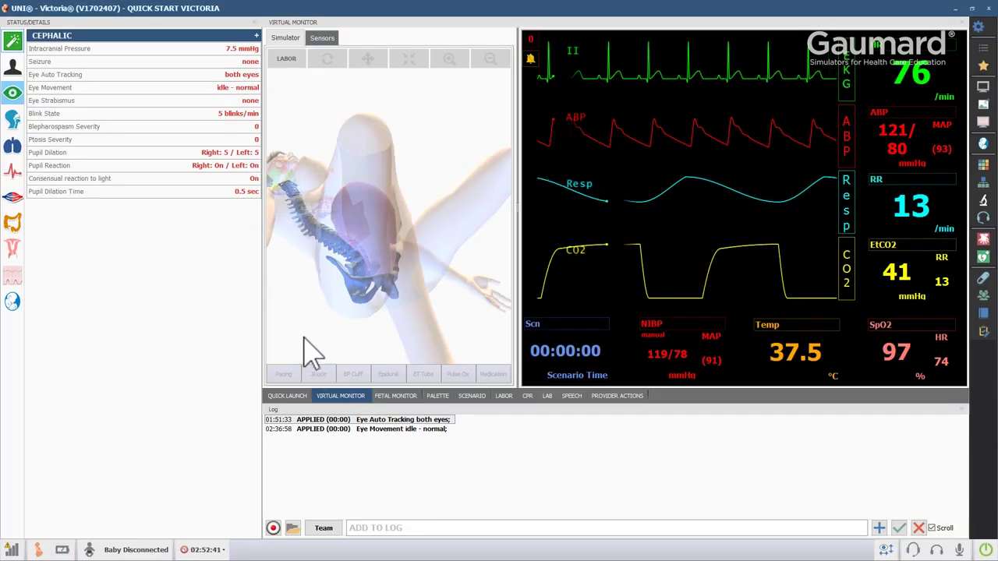
left_click(251, 103)
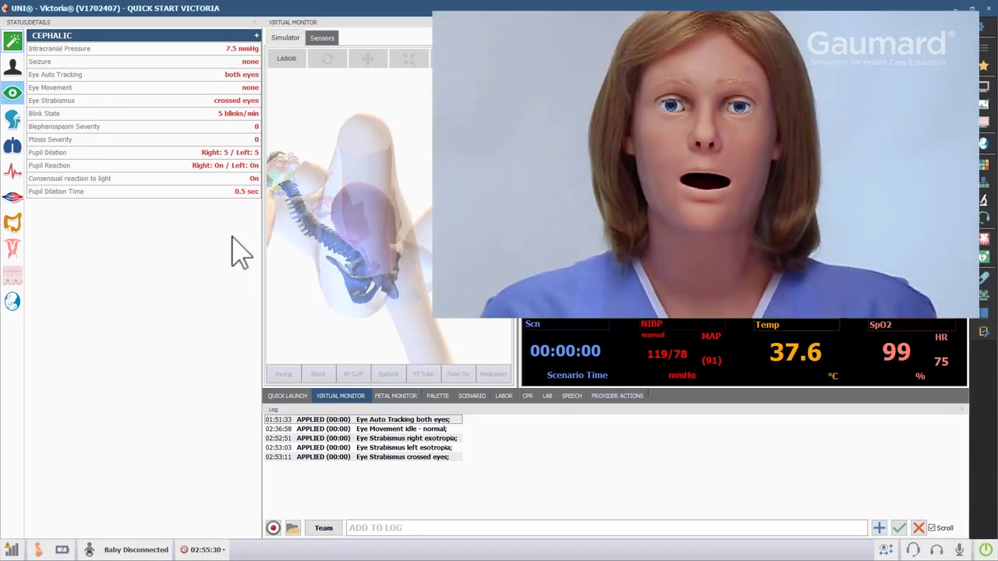
Set Blink State to 20 blinks/min and Blepharospasm Severity to 1, then 4.
left_click(228, 116)
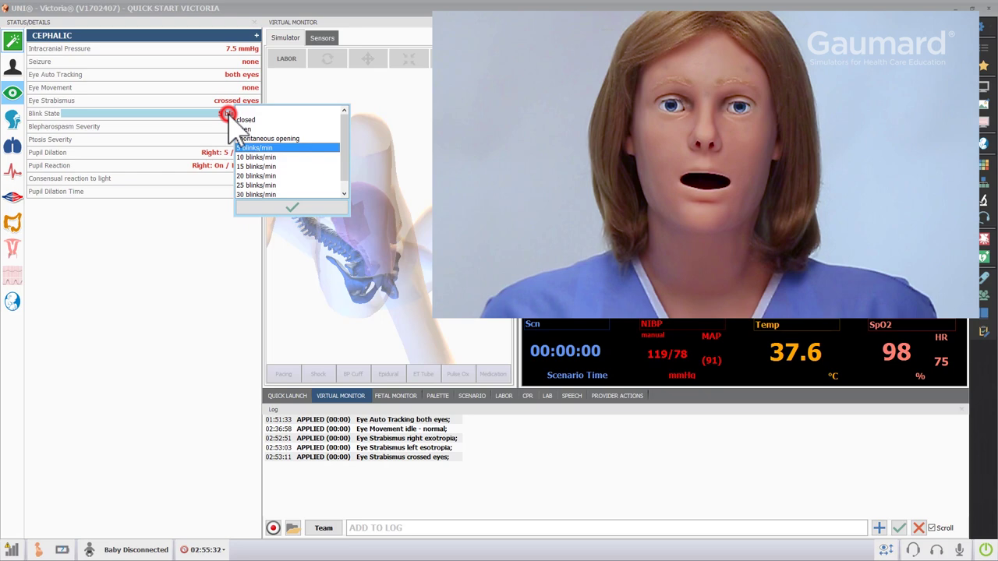
left_click(265, 176)
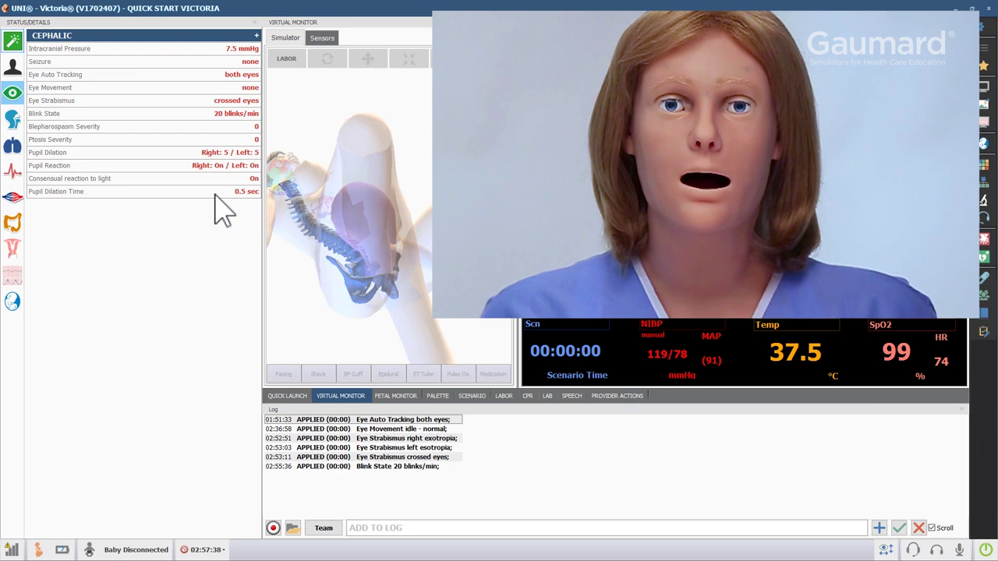
left_click(216, 127)
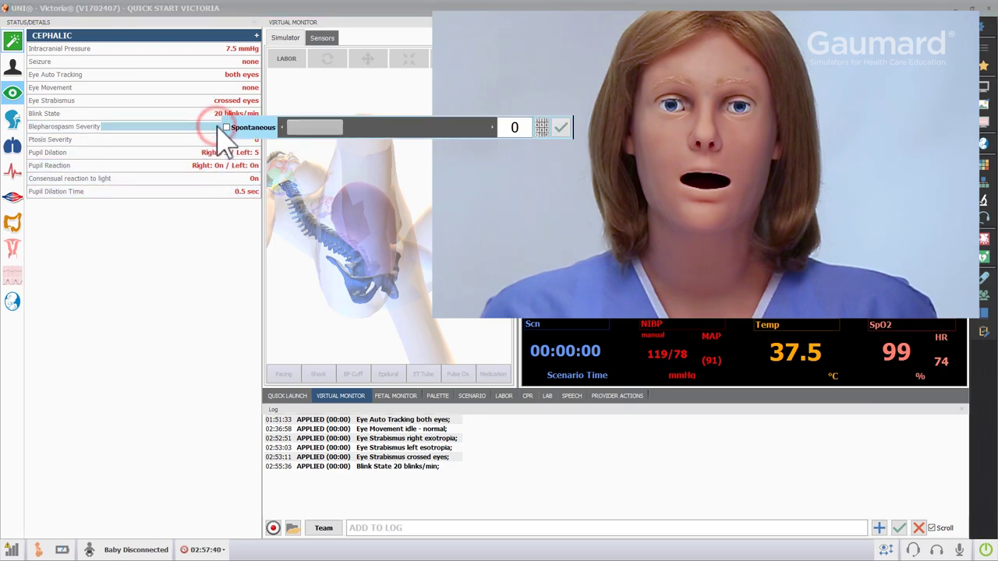
left_click_drag(286, 127, 306, 131)
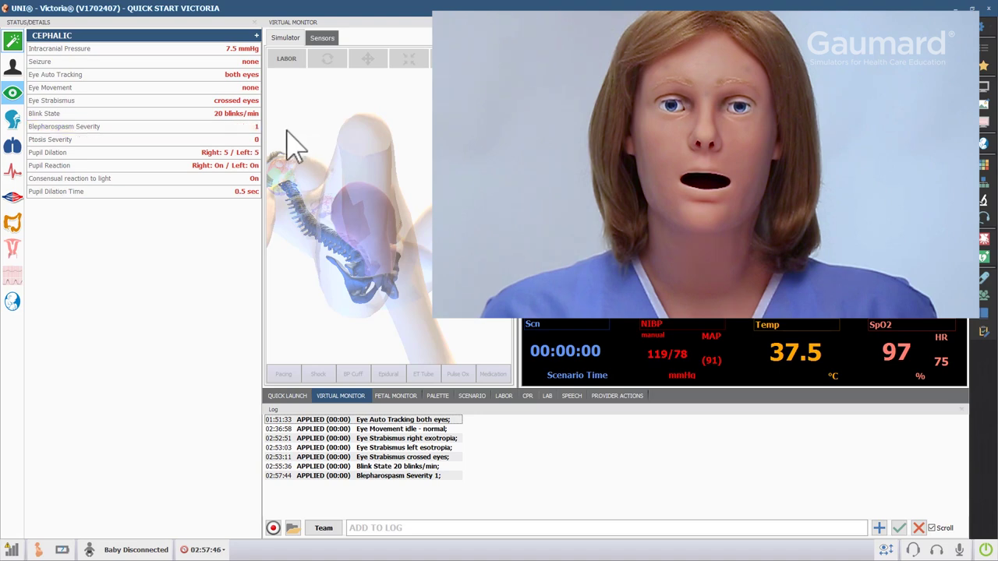
left_click(256, 127)
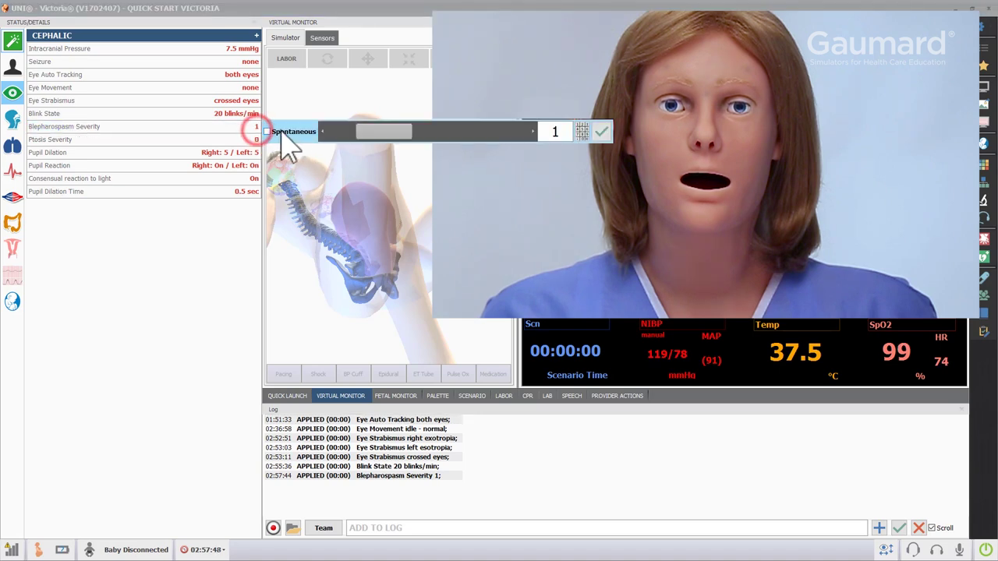
left_click_drag(367, 134, 446, 137)
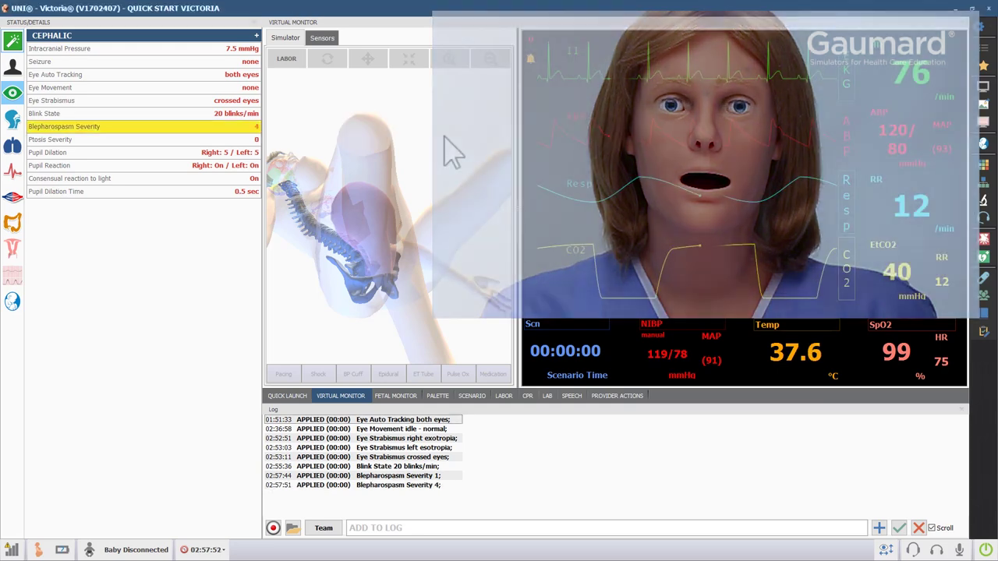
left_click(226, 139)
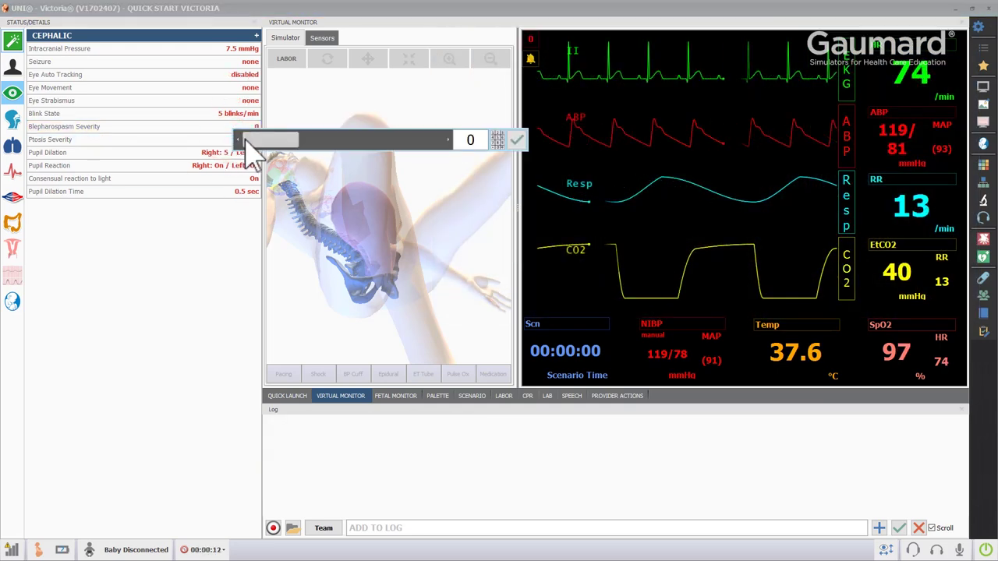
Set Ptosis Severity to 3, then raise it to 5 and apply.
left_click_drag(252, 145, 339, 142)
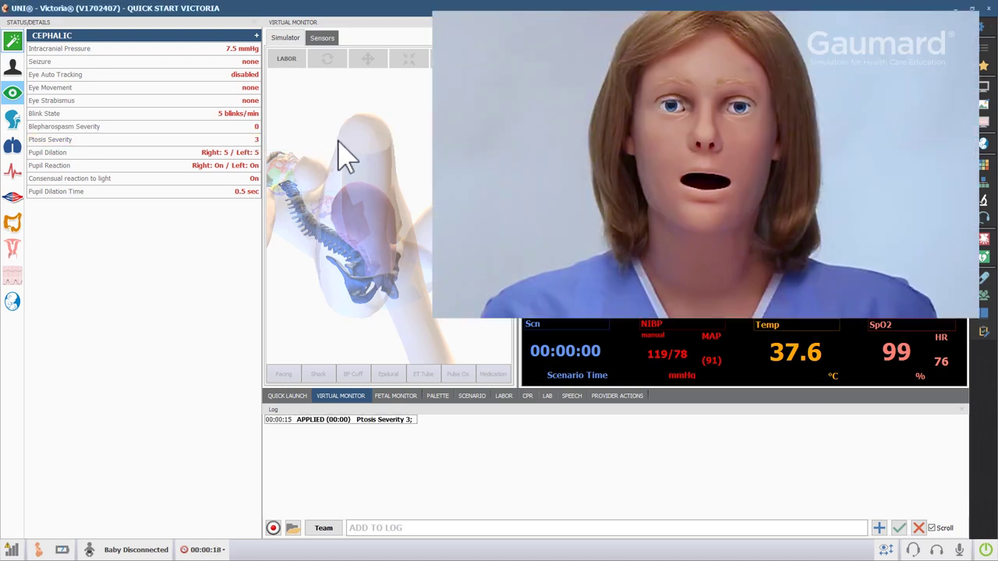
left_click(257, 139)
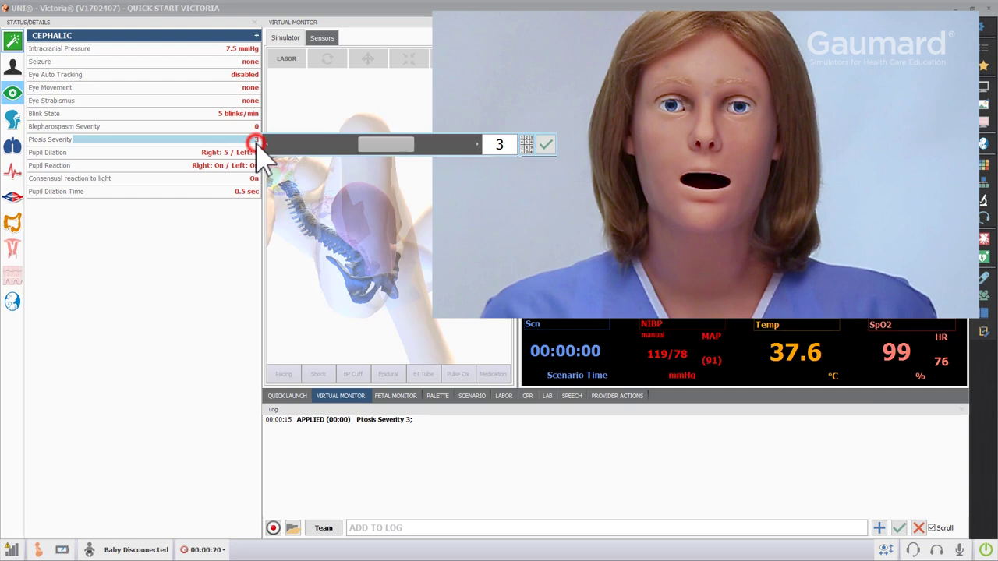
left_click_drag(367, 144, 427, 144)
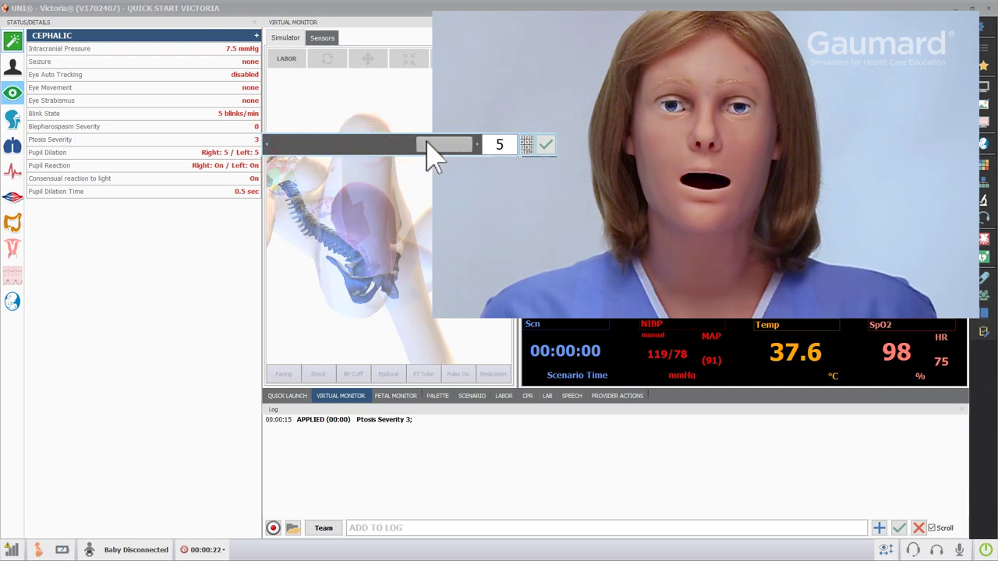
left_click(545, 145)
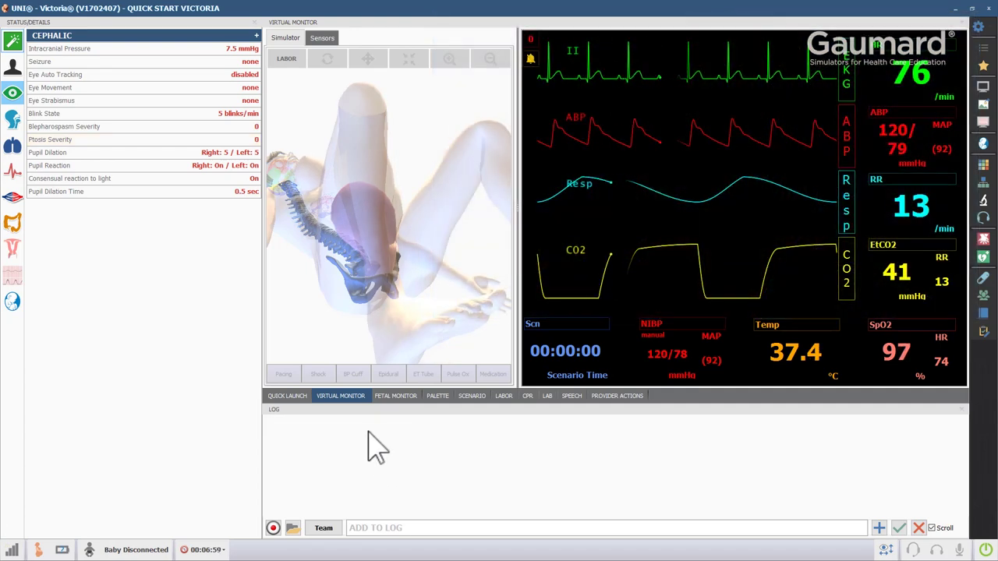
Set the left pupil dilation to 9 and apply it.
left_click(244, 153)
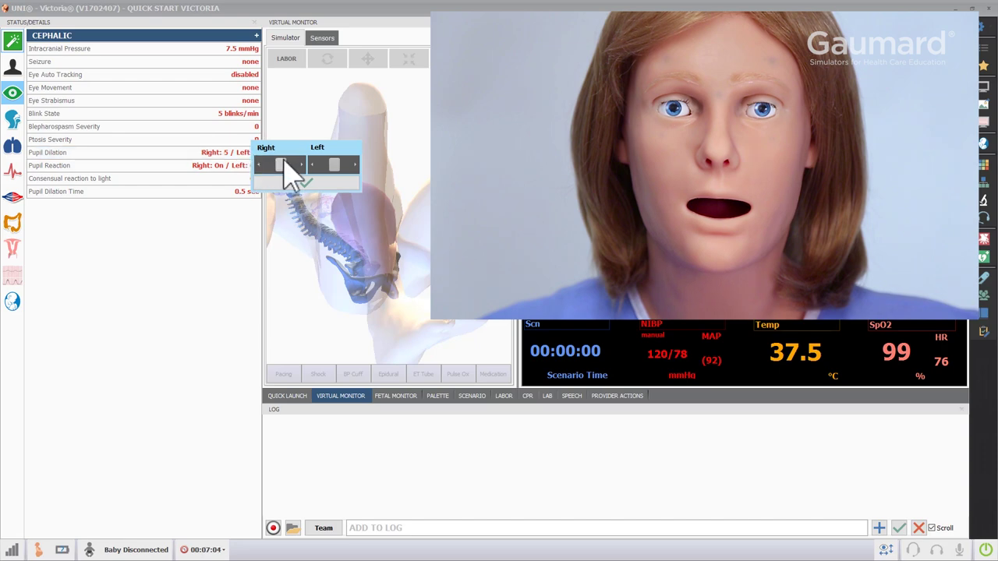
left_click_drag(332, 166, 346, 168)
left_click(347, 176)
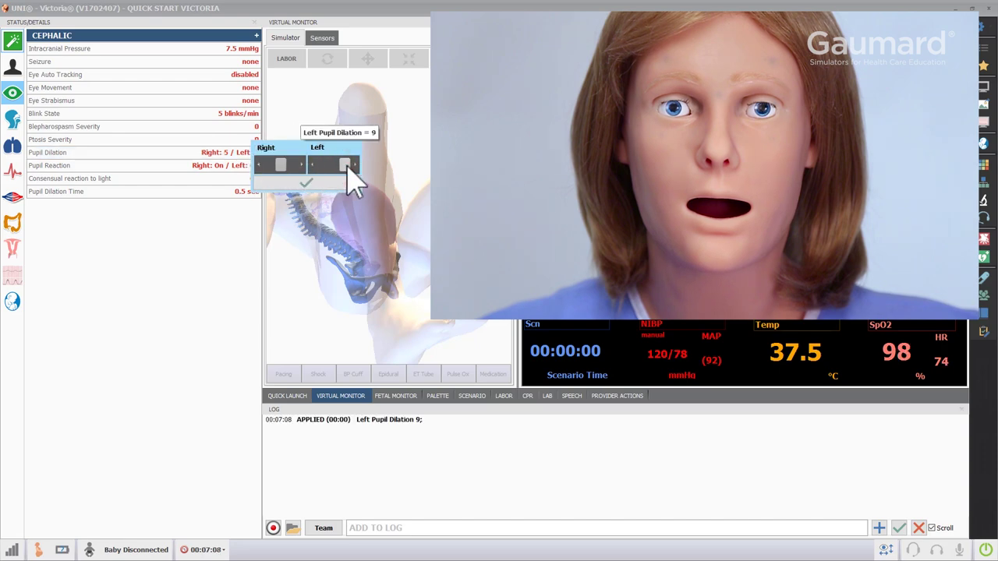
left_click(350, 186)
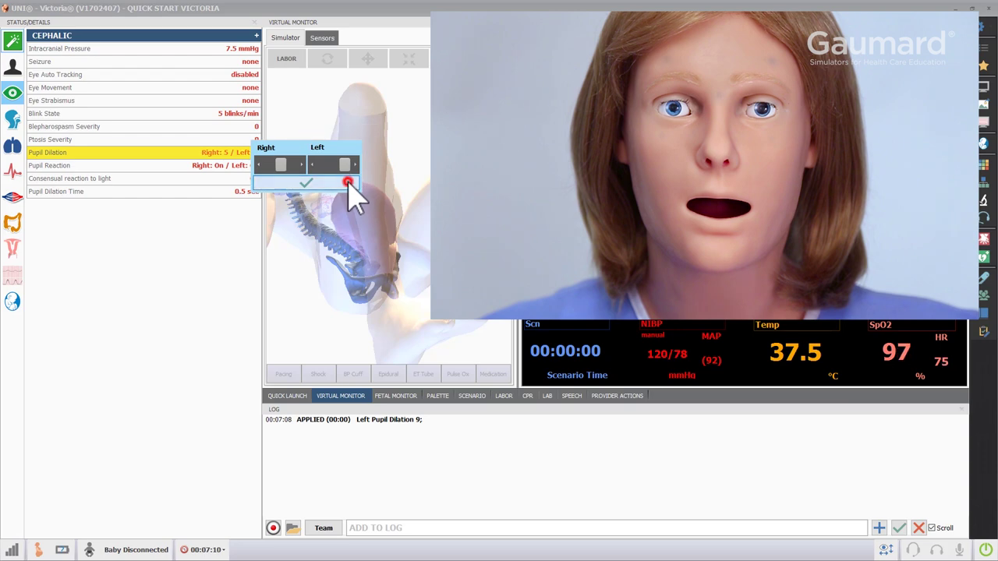
Drop the left pupil dilation to 0, then step it back up one at a time.
left_click(322, 167)
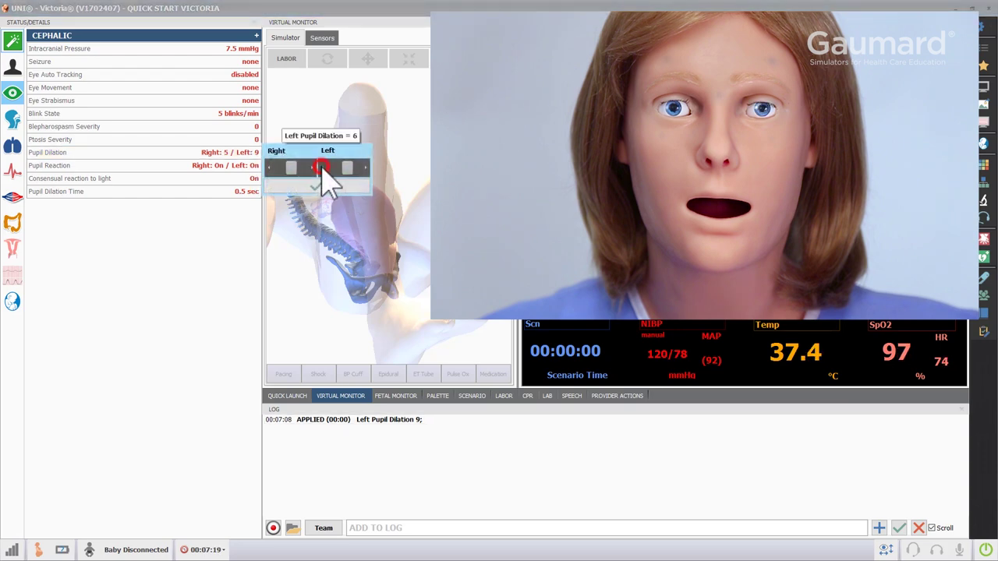
left_click(325, 170)
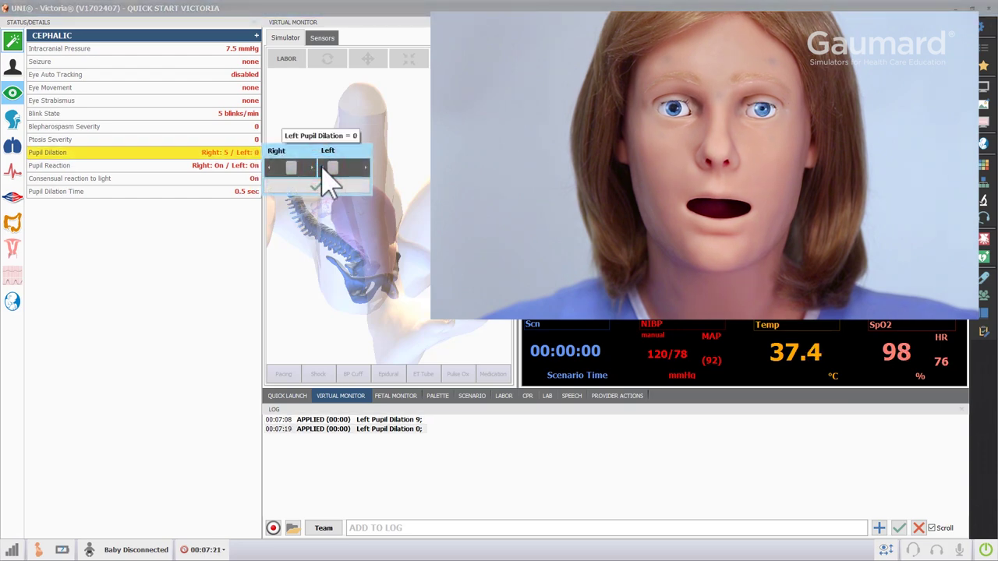
left_click(324, 187)
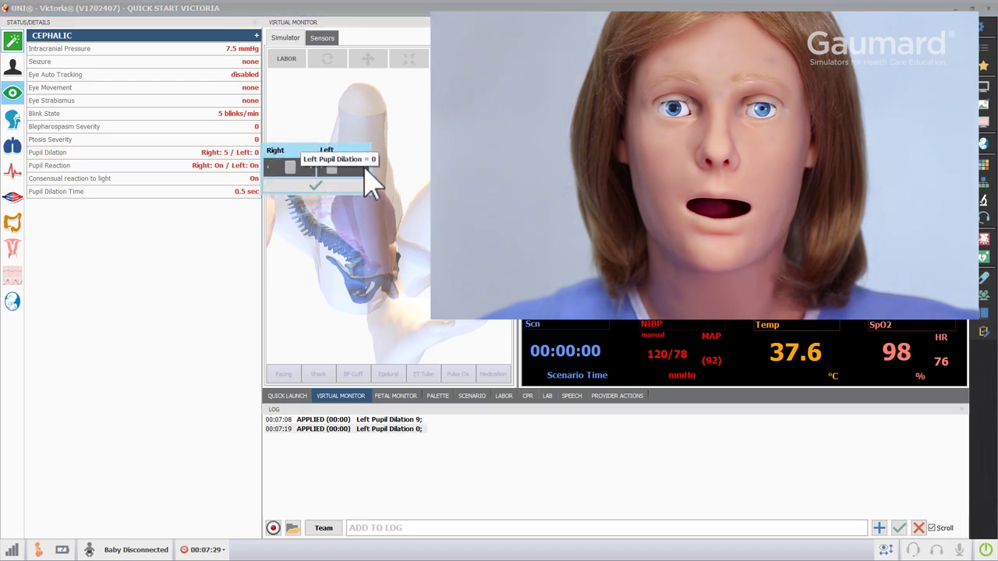
left_click(364, 167)
left_click(364, 168)
left_click(364, 168)
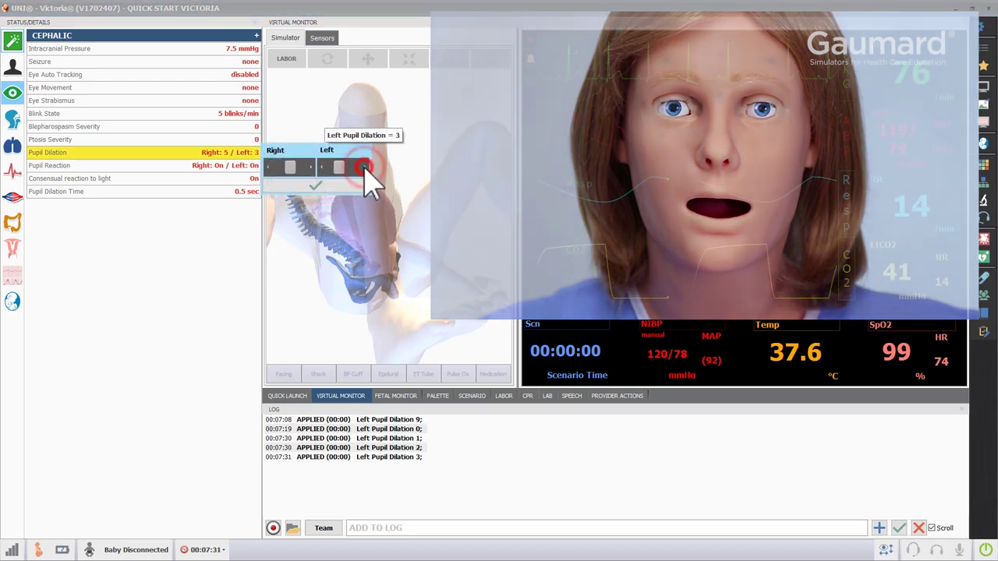
left_click(364, 168)
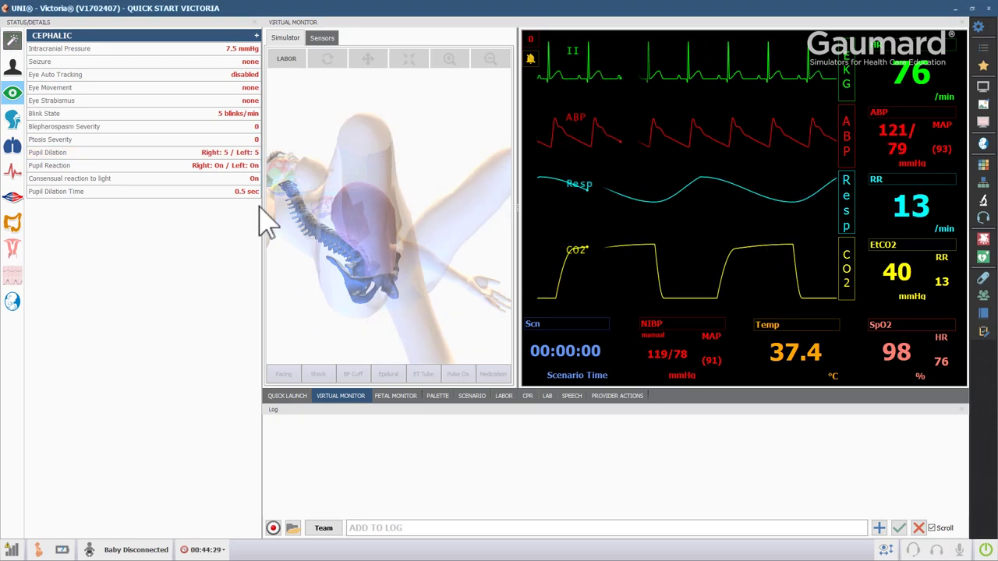
Turn consensual reaction to light Off and set Pupil Dilation Time to 0.8 sec.
left_click(248, 179)
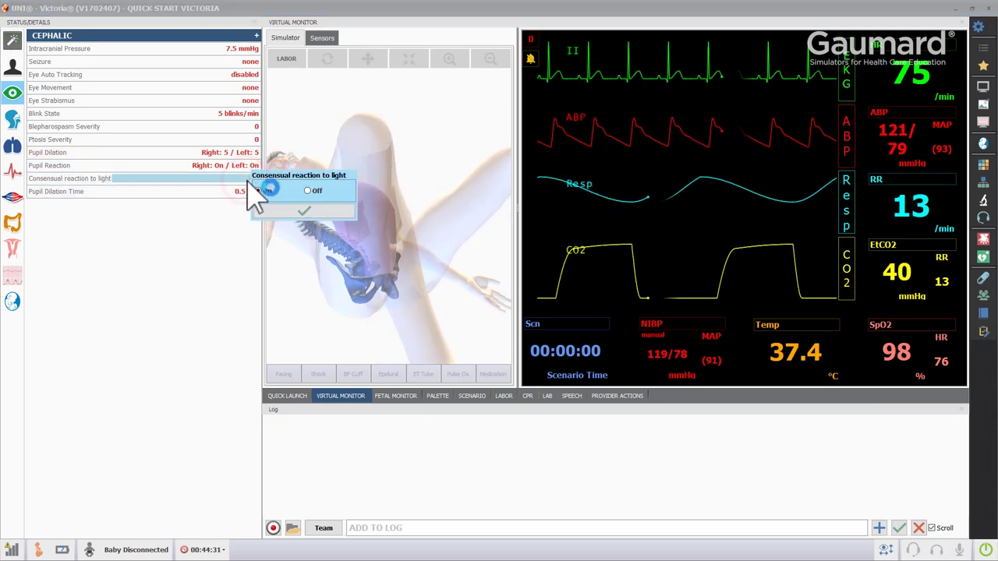
left_click(314, 193)
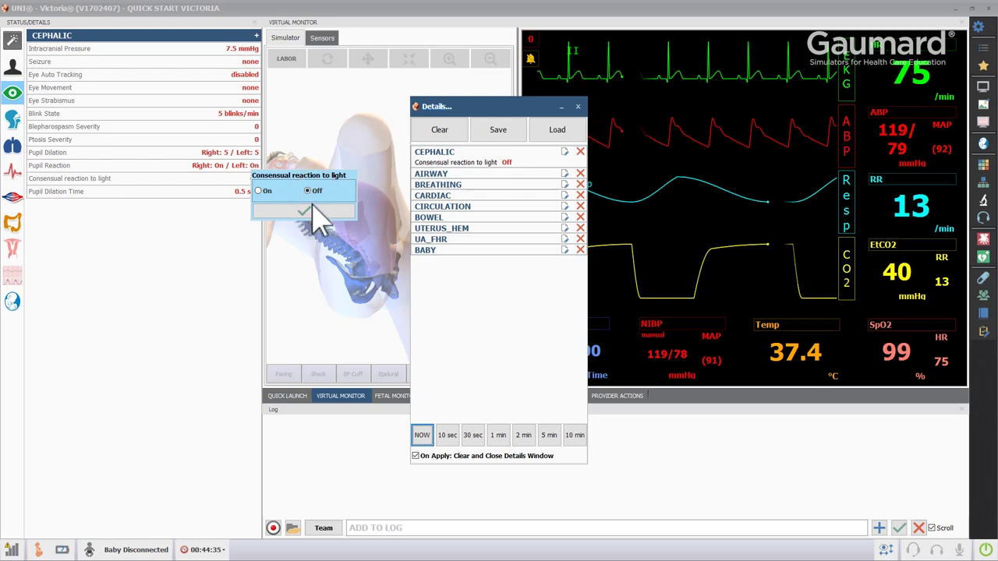
left_click(319, 211)
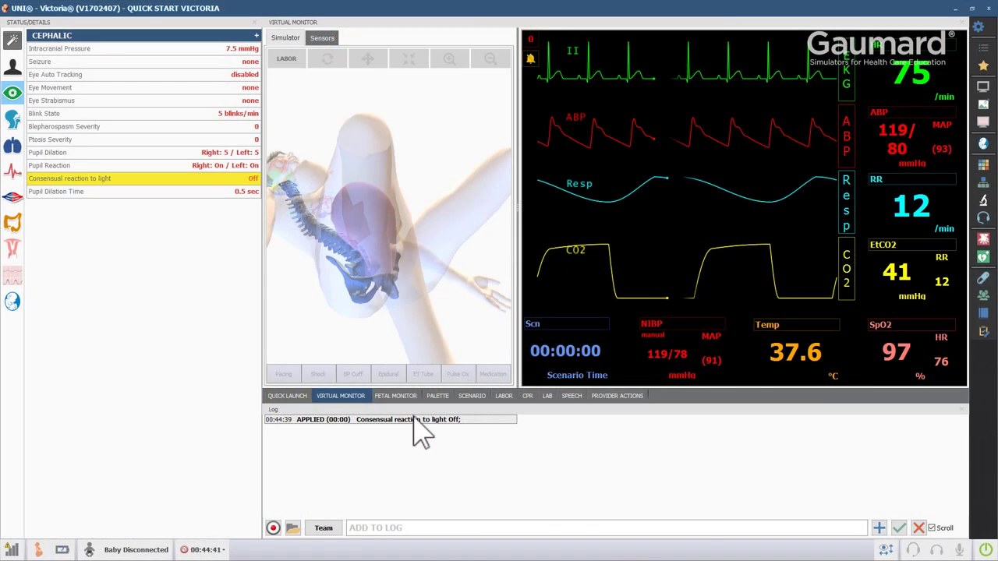
left_click(247, 191)
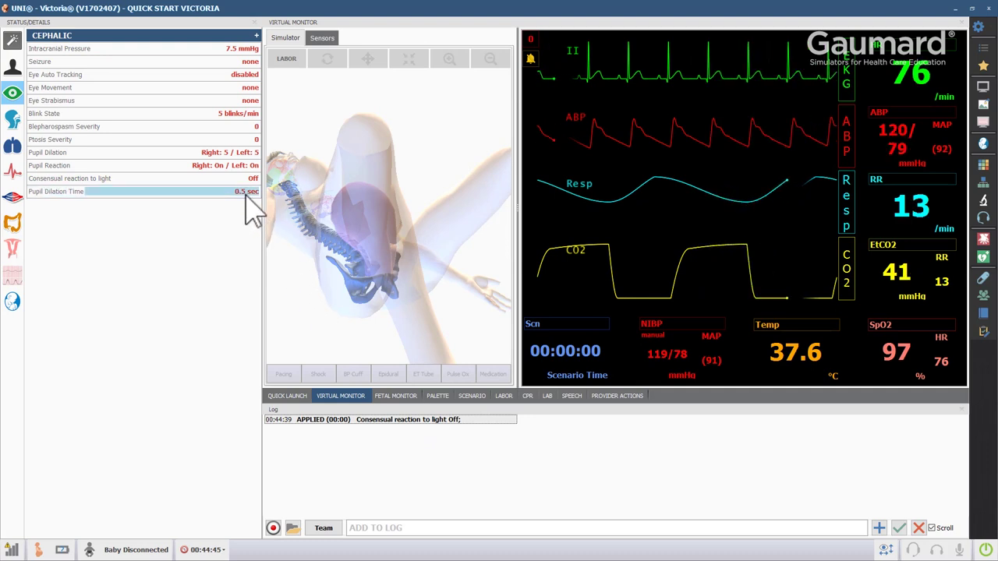
left_click_drag(245, 196, 291, 201)
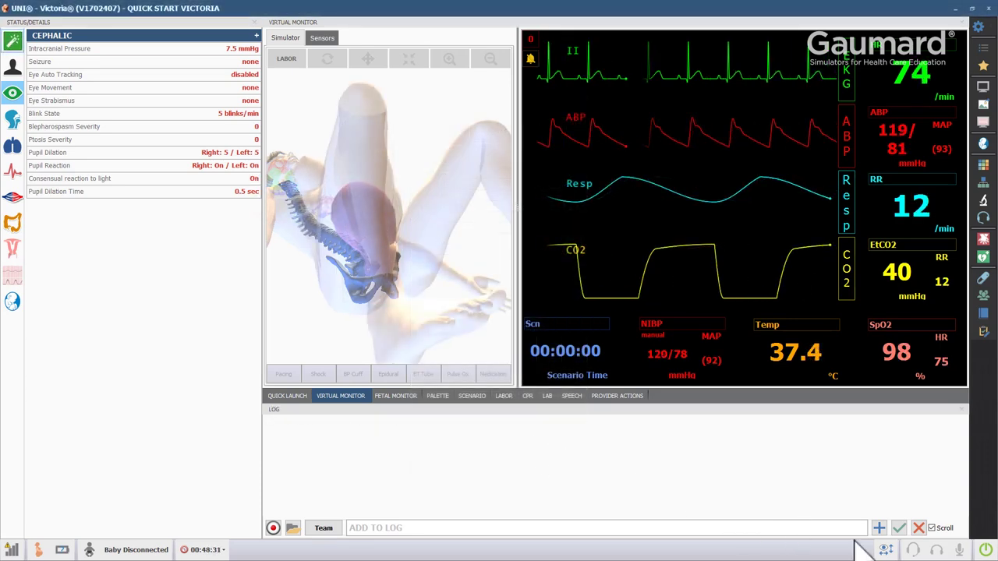
Open Realtime Eyes Control and drag the joystick to turn Victoria's gaze right, then left.
left_click(883, 550)
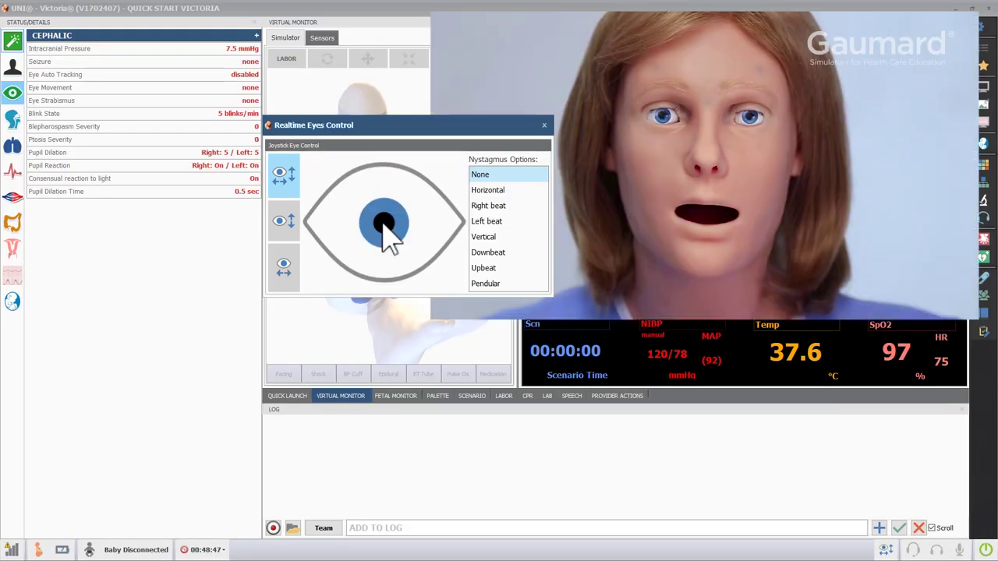
left_click_drag(383, 224, 423, 244)
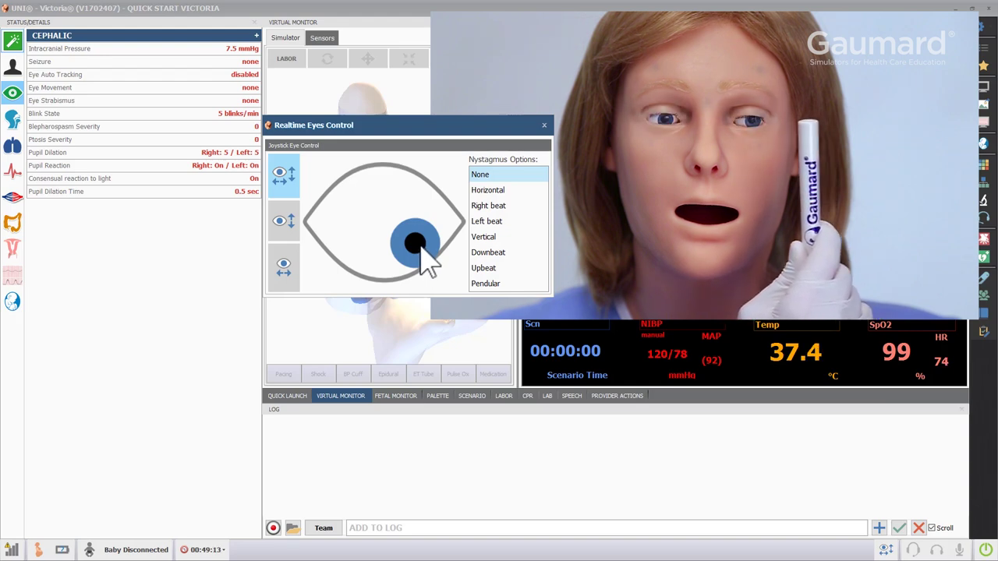
left_click_drag(418, 245, 343, 245)
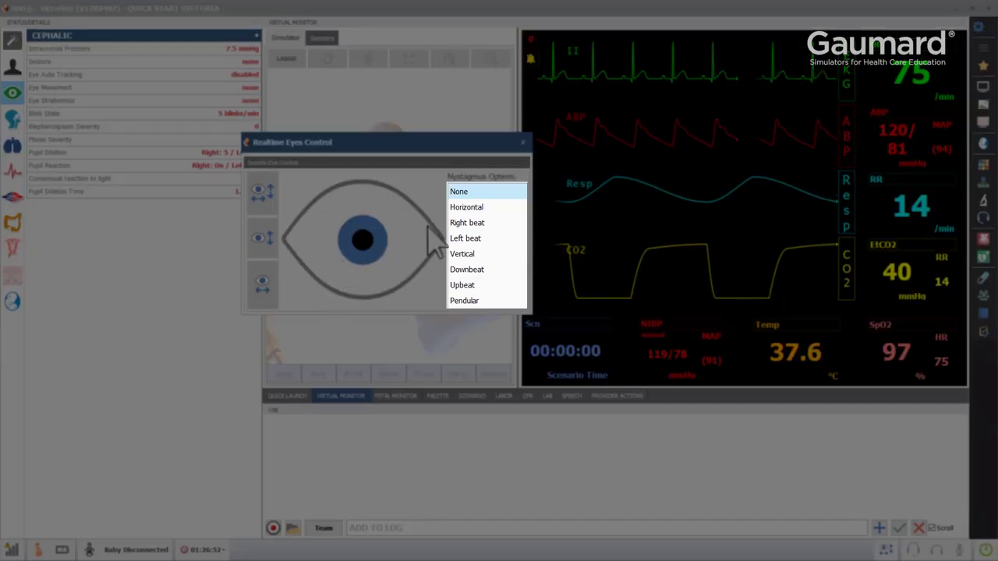
In Nystagmus Options, choose Horizontal, then switch to Right beat.
left_click(466, 206)
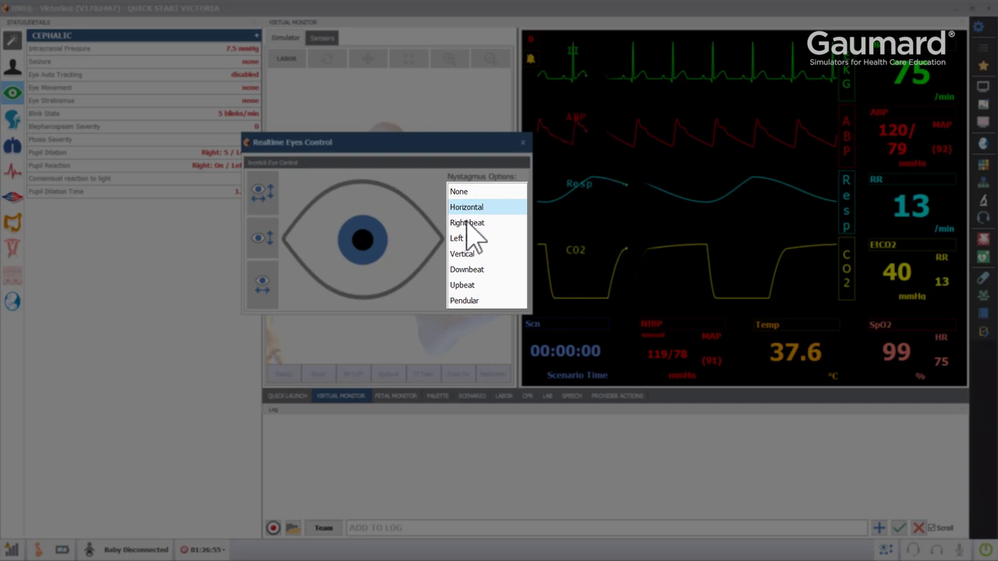
left_click(467, 222)
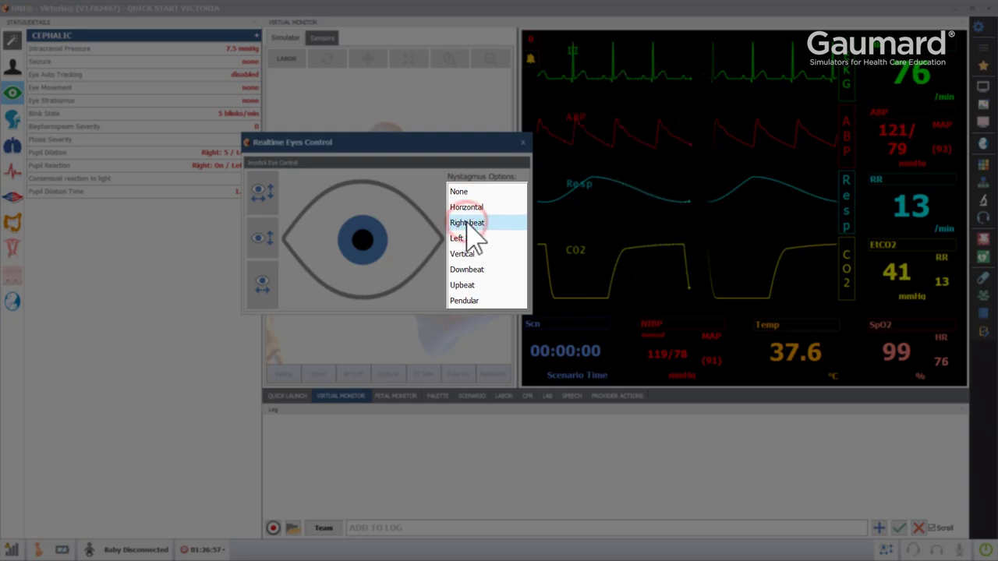